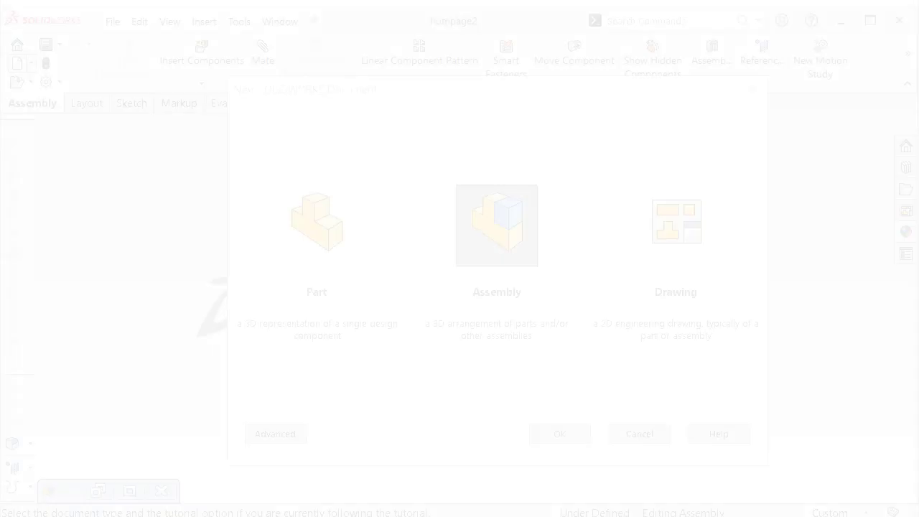
# - Start a new assembly and drag the Toolbox Straight Miter Gear from Power Transmission > Gears into it
pyautogui.click(559, 436)
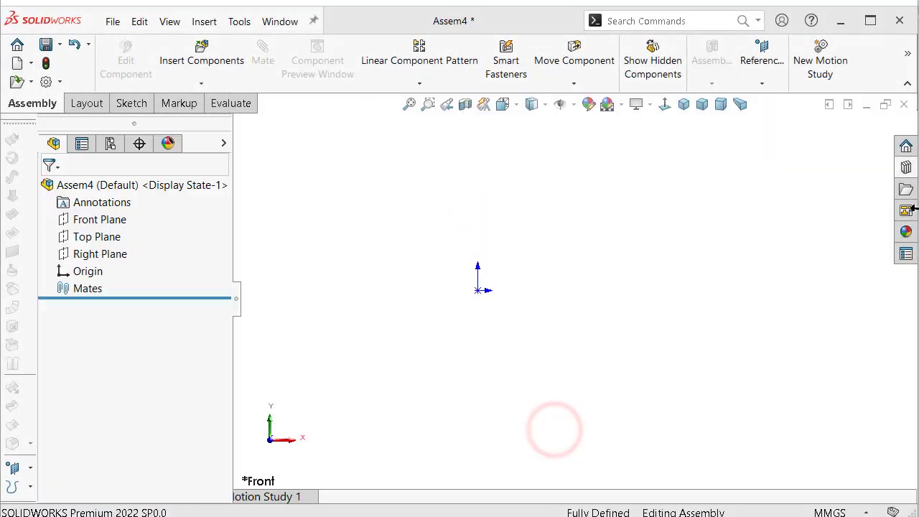
pyautogui.click(906, 167)
pyautogui.click(683, 270)
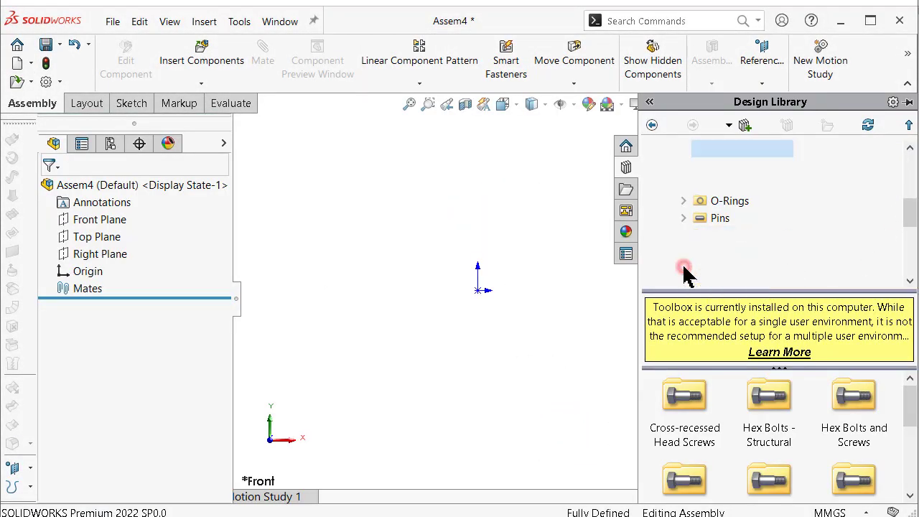
pyautogui.click(732, 271)
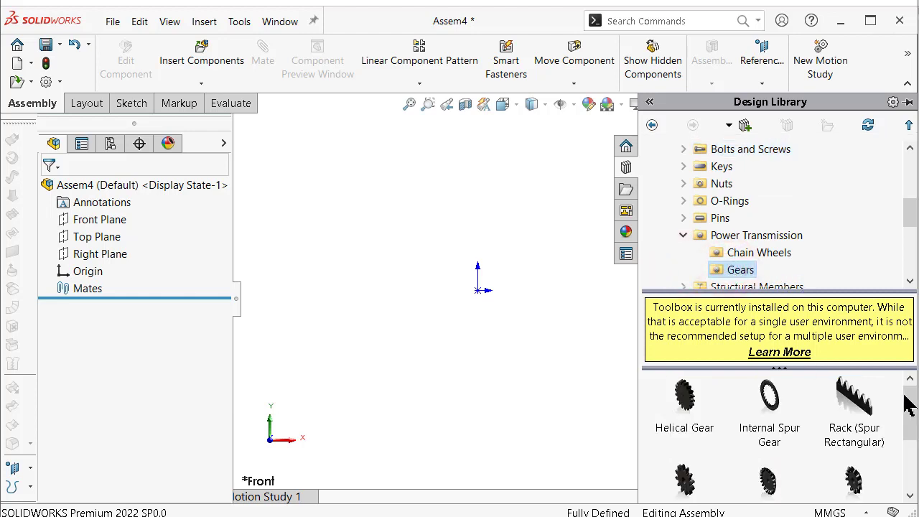
pyautogui.scroll(-3, 906, 402)
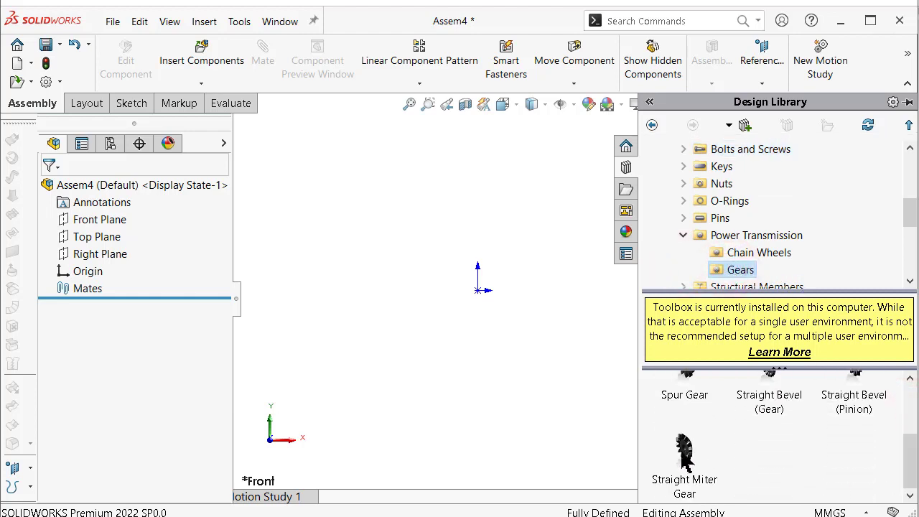
pyautogui.moveTo(687, 463); pyautogui.dragTo(578, 304)
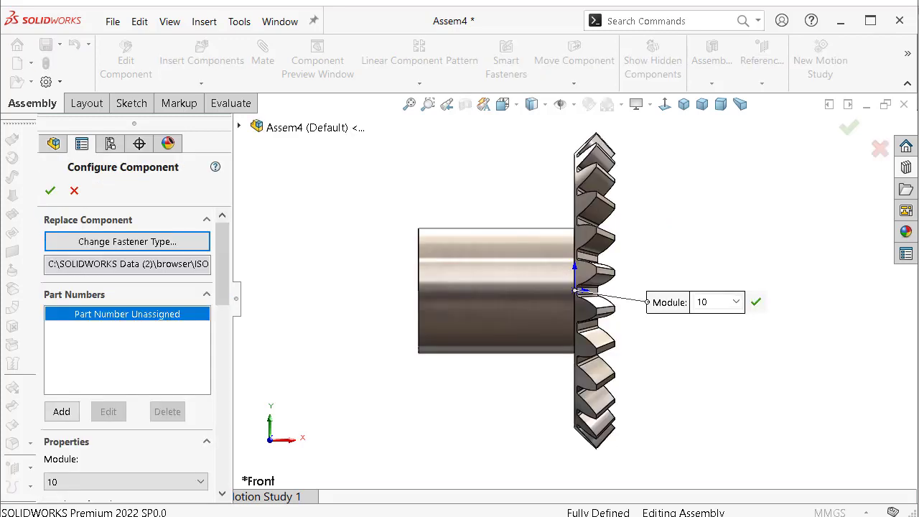
# - Change the miter gear's Number of Teeth property from 24 to 56
pyautogui.moveTo(228, 273); pyautogui.dragTo(225, 334)
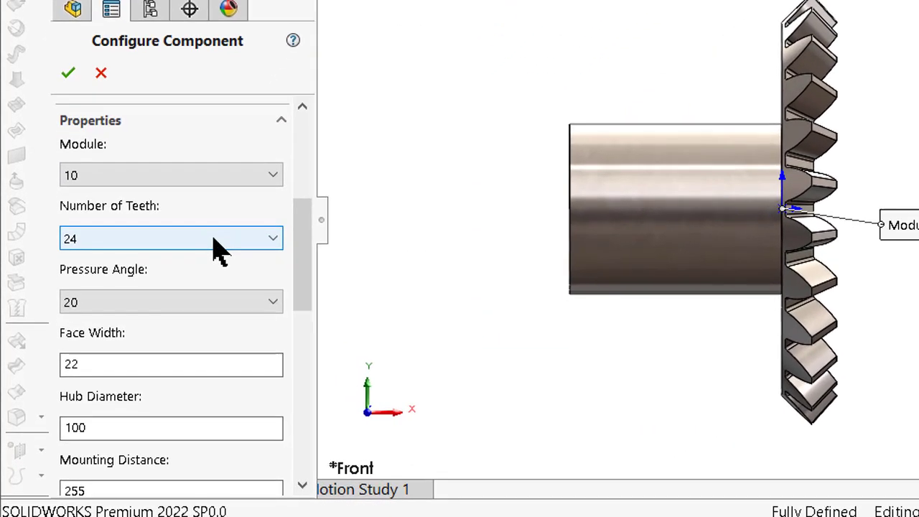
pyautogui.click(183, 275)
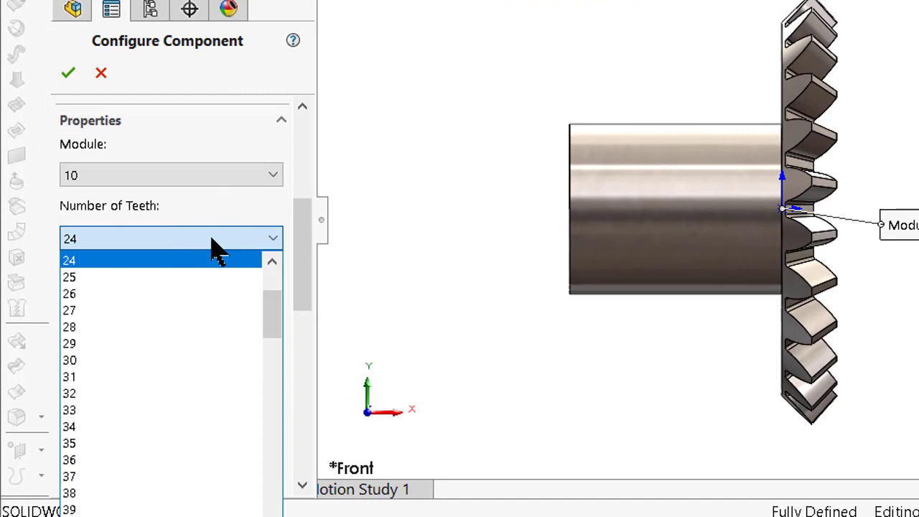
pyautogui.scroll(-2, 201, 387)
pyautogui.scroll(-1, 194, 430)
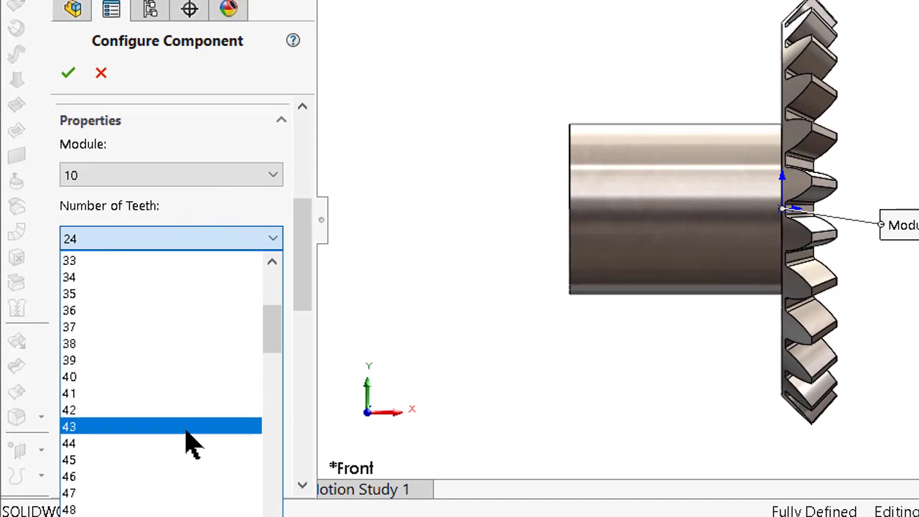
pyautogui.scroll(-2, 188, 459)
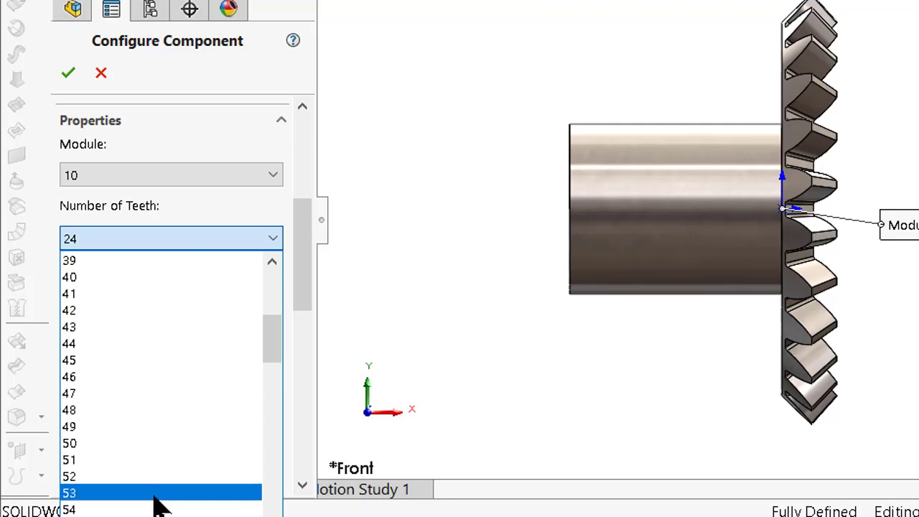
pyautogui.click(161, 516)
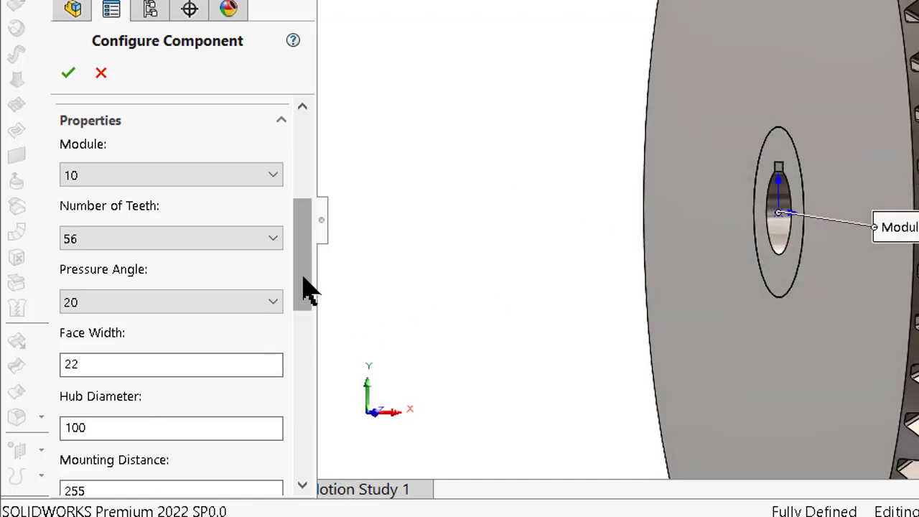
# - Change the gear's Mounting Distance from 255 to 300
pyautogui.moveTo(303, 283)
pyautogui.mouseDown()
pyautogui.moveTo(303, 336)
pyautogui.moveTo(251, 343)
pyautogui.mouseUp()
pyautogui.moveTo(107, 310); pyautogui.dragTo(36, 330)
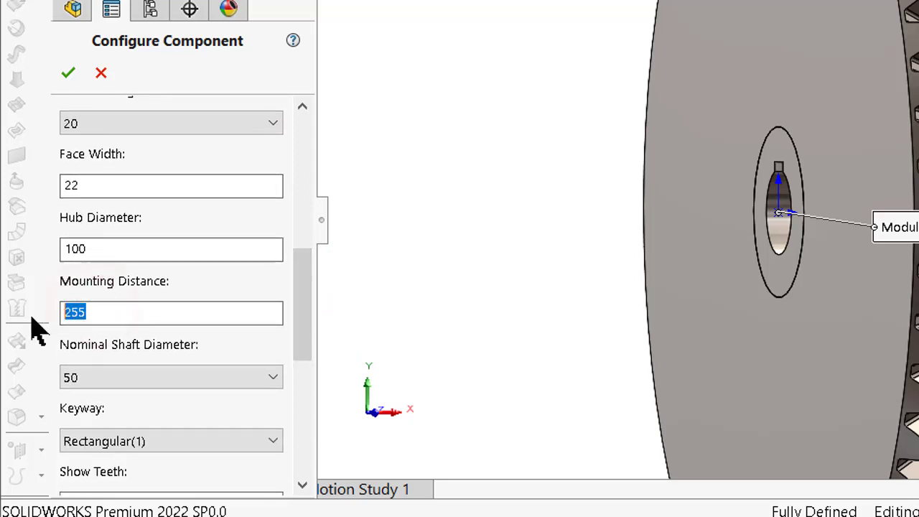
pyautogui.write('300')
pyautogui.press('Return')
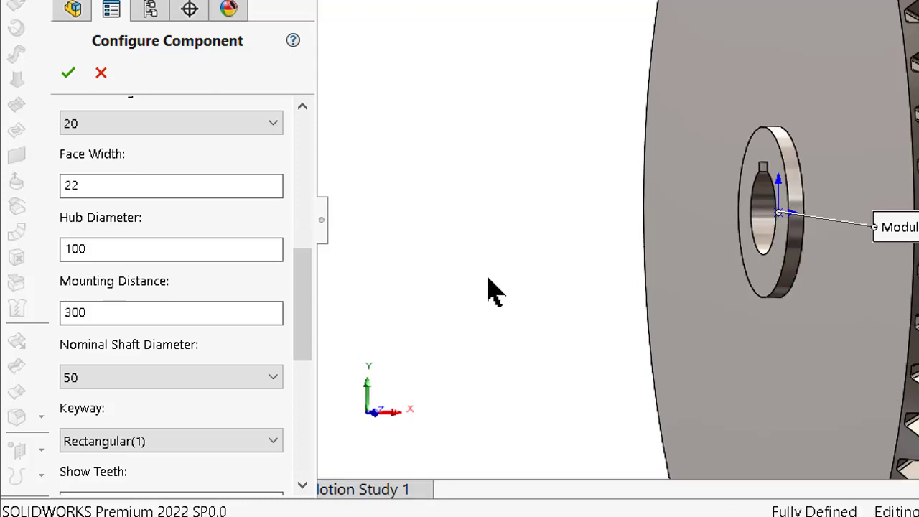
# - Turn the view to an oblique gear face and accept the gear configuration
pyautogui.hotkey('ctrl', '5')
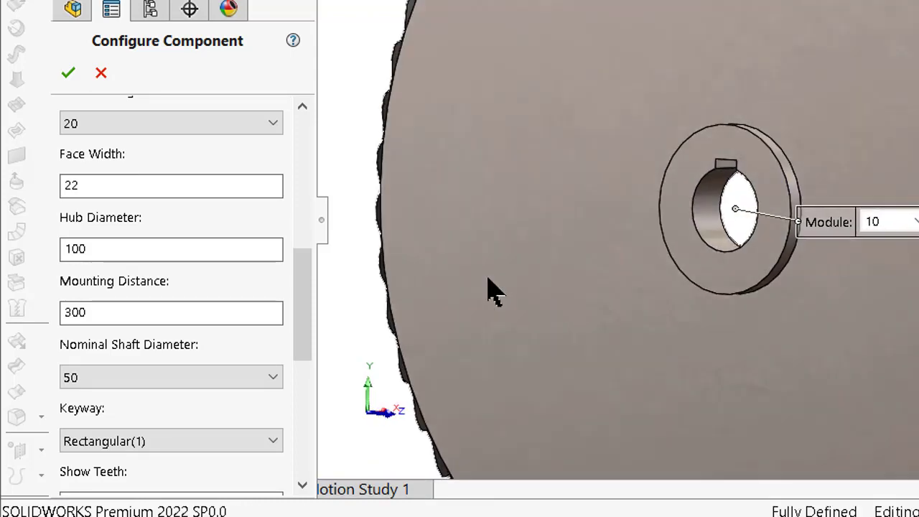
pyautogui.press('Left')
pyautogui.press('Left')
pyautogui.press('Left')
pyautogui.press('Left')
pyautogui.press('Left')
pyautogui.press('Left')
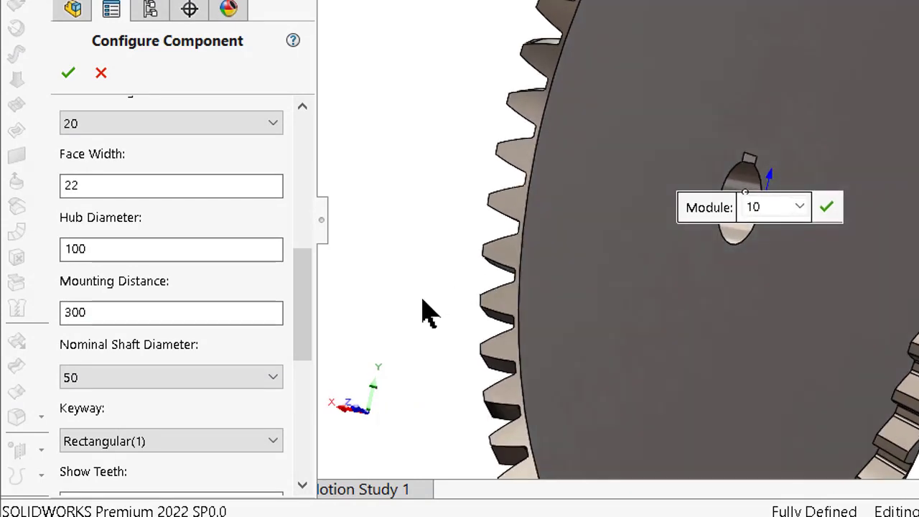
pyautogui.moveTo(308, 326)
pyautogui.mouseDown()
pyautogui.moveTo(312, 460)
pyautogui.moveTo(328, 144)
pyautogui.mouseUp()
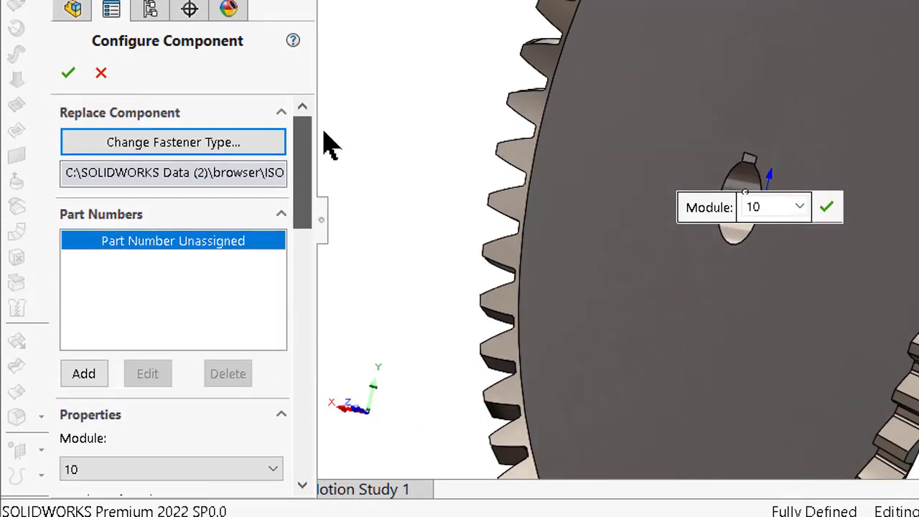
pyautogui.click(67, 75)
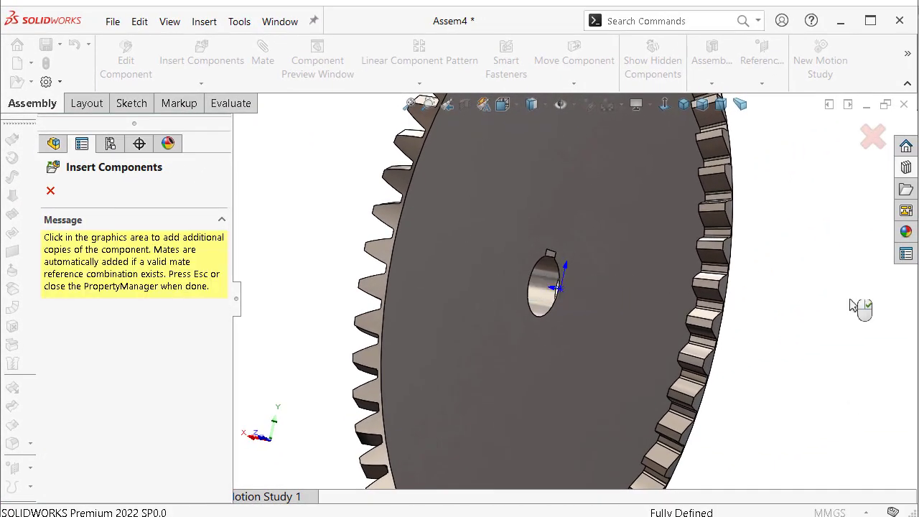
# - Stop inserting further gear copies, fit the gear in view and orient it near edge-on
pyautogui.click(878, 147)
pyautogui.press('f')
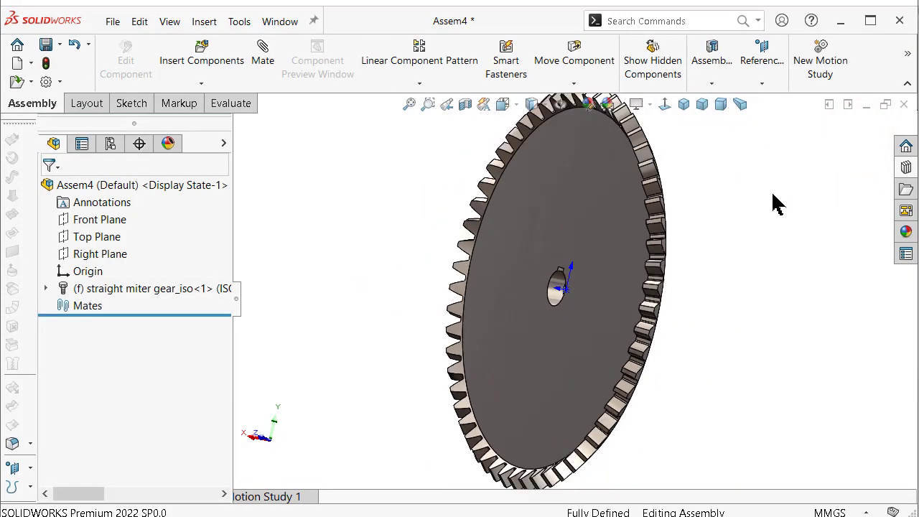
pyautogui.hotkey('ctrl', '3')
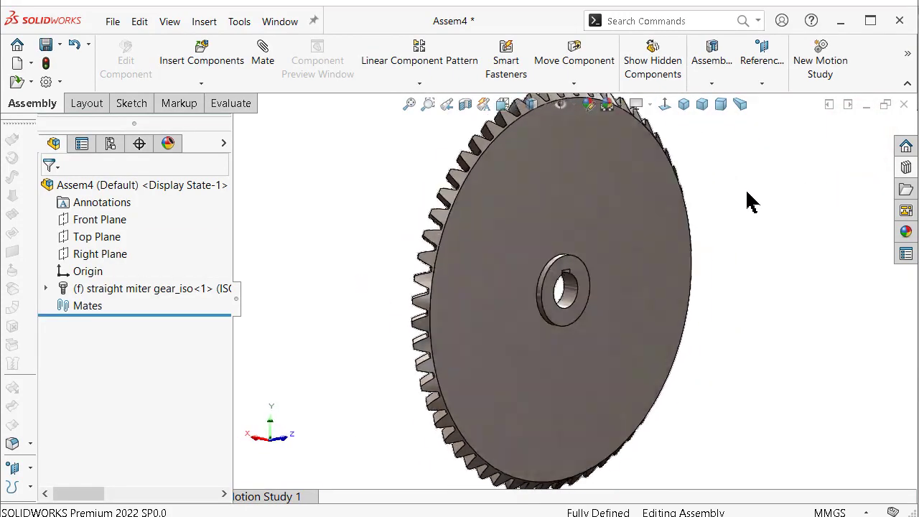
pyautogui.hotkey('ctrl', '7')
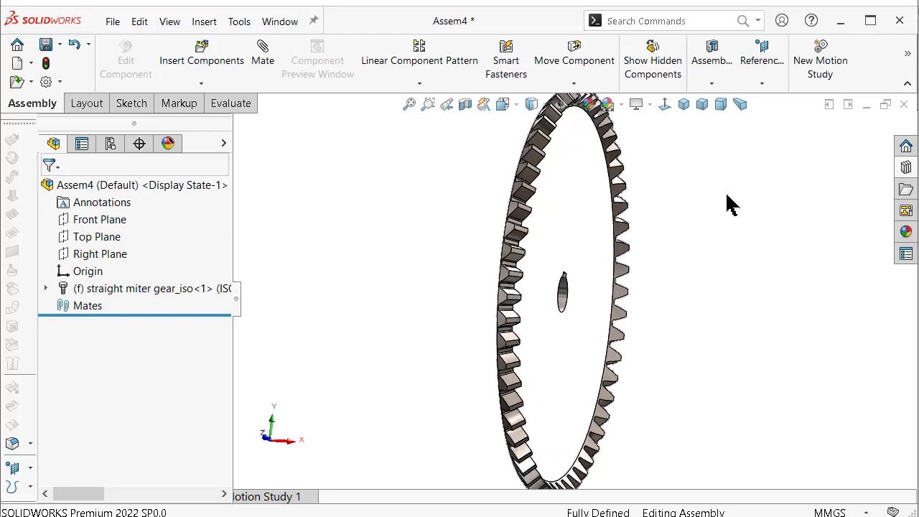
# - Save the assembly as the SOLIDWORKS Part file 7-ex_planetary
pyautogui.click(59, 44)
pyautogui.click(76, 82)
pyautogui.click(460, 153)
pyautogui.click(463, 188)
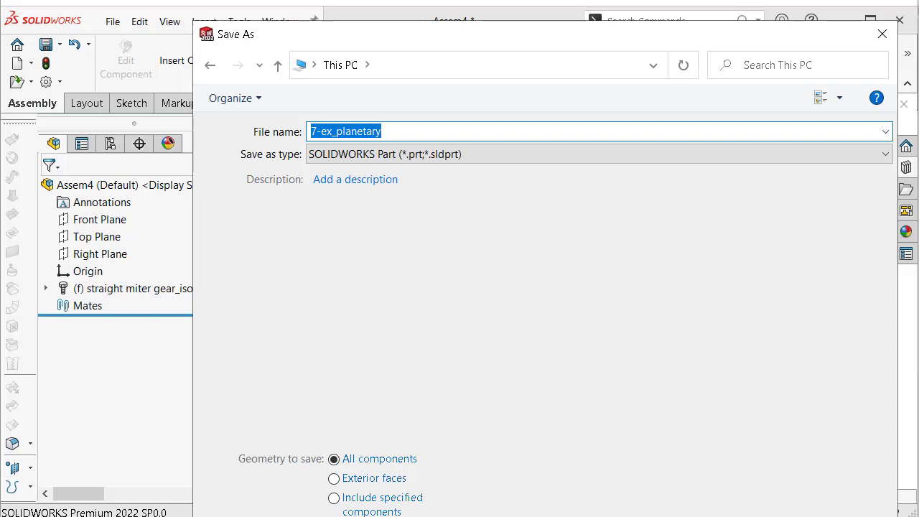
pyautogui.moveTo(816, 514); pyautogui.dragTo(779, 483)
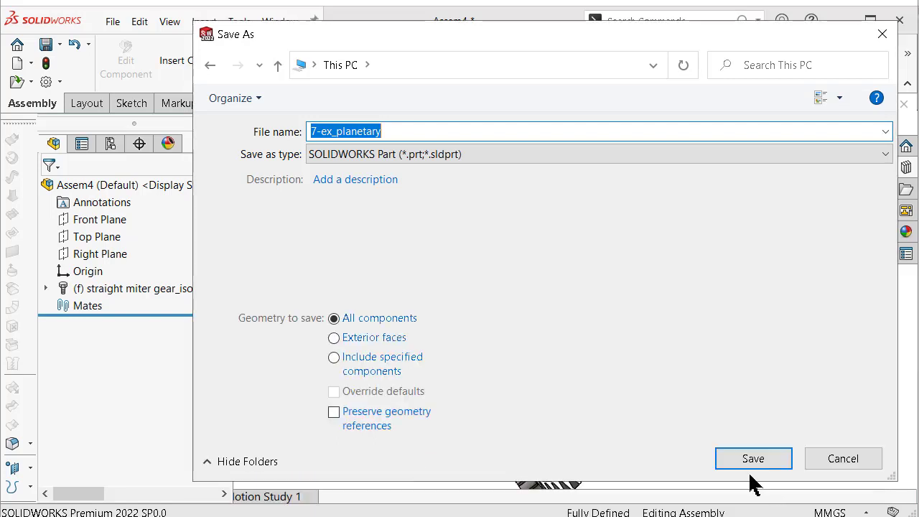
pyautogui.click(753, 460)
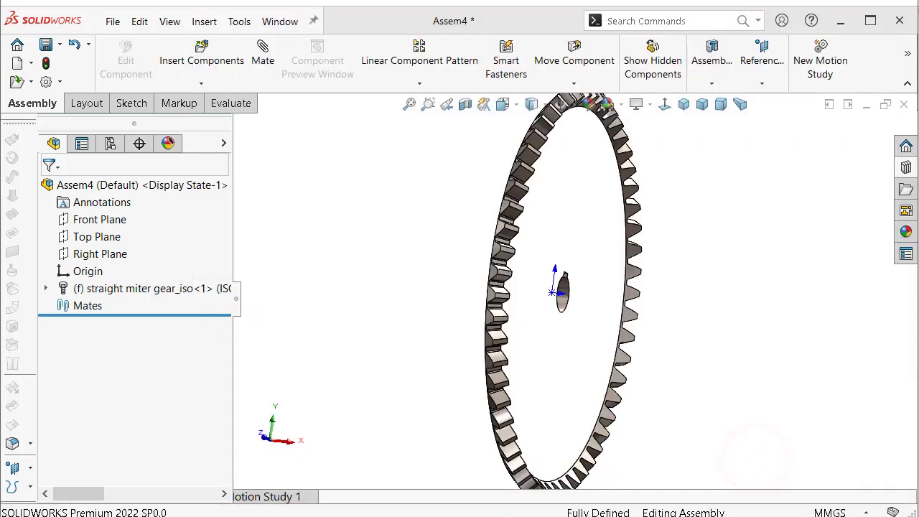
# - Close the assembly without saving, then start a sketch on 7-ex_planetary's front face, viewed normal
pyautogui.click(902, 106)
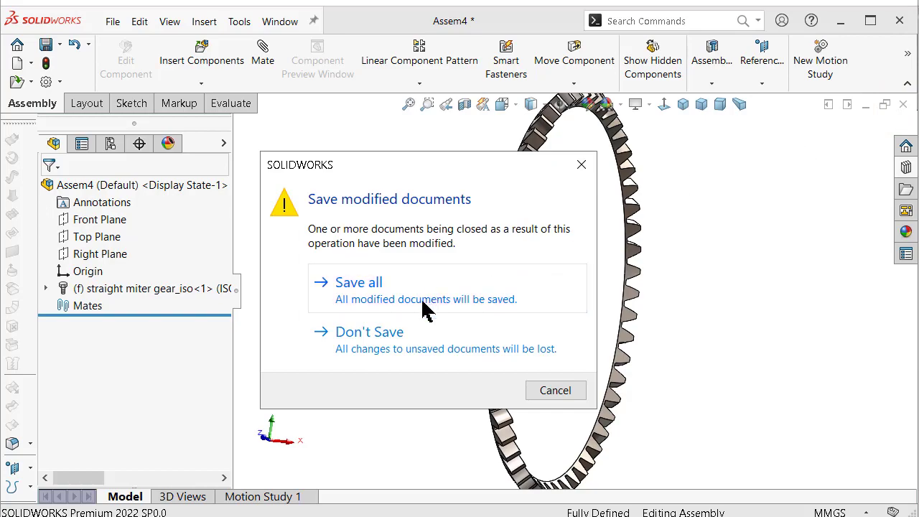
pyautogui.click(349, 332)
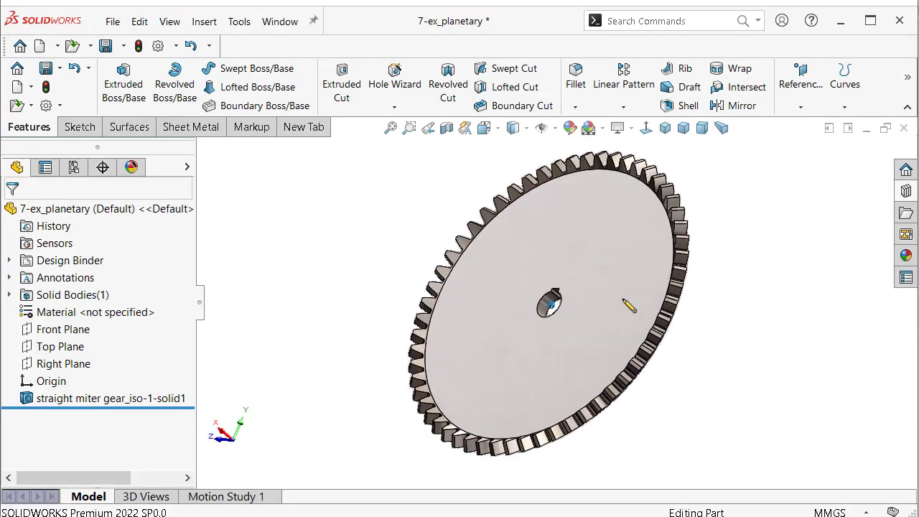
pyautogui.click(607, 298)
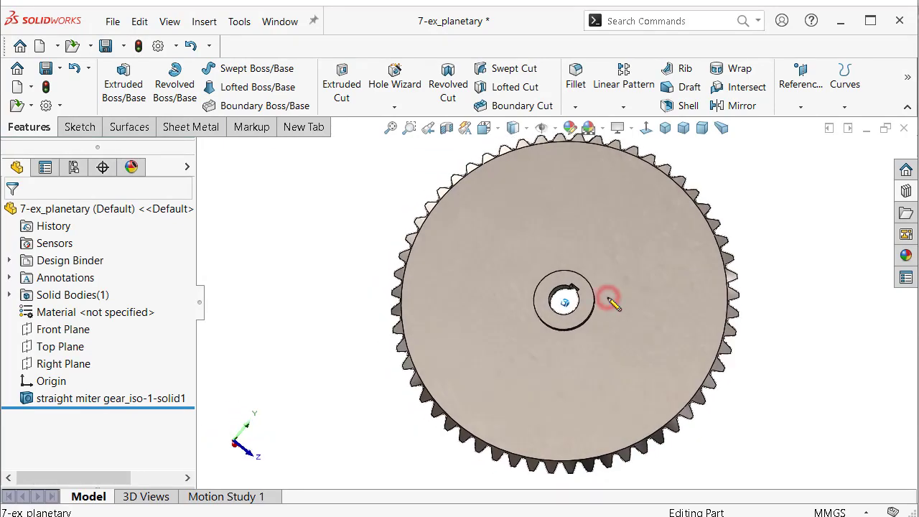
pyautogui.click(670, 254)
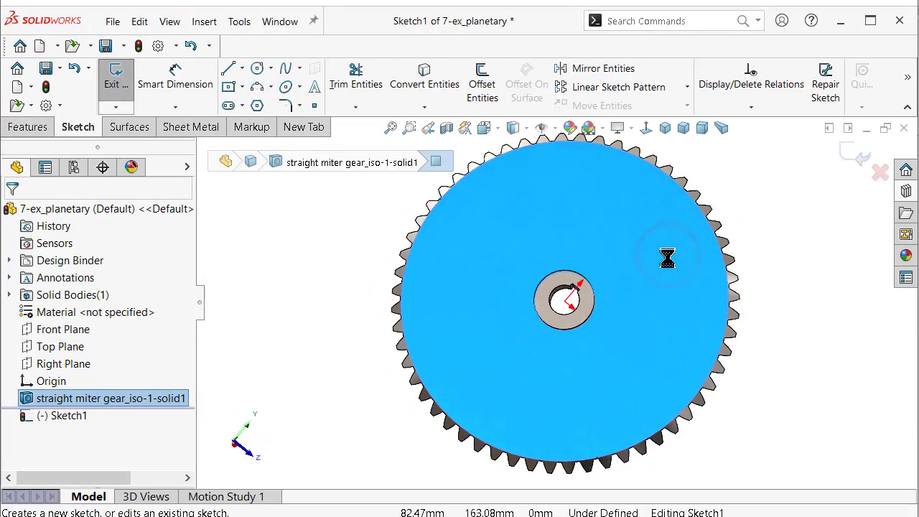
pyautogui.click(650, 131)
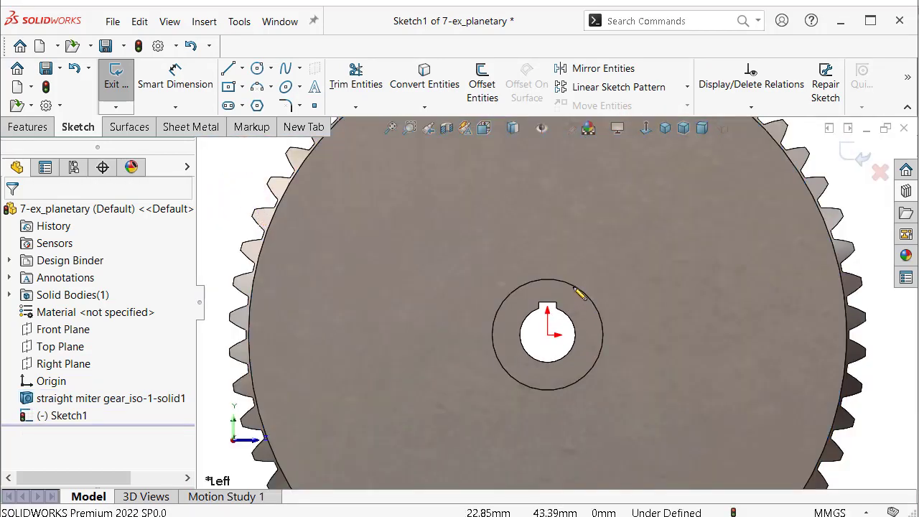
# - Offset the hub circle outward by 20 mm as a 140 mm construction circle
pyautogui.click(575, 288)
pyautogui.click(481, 84)
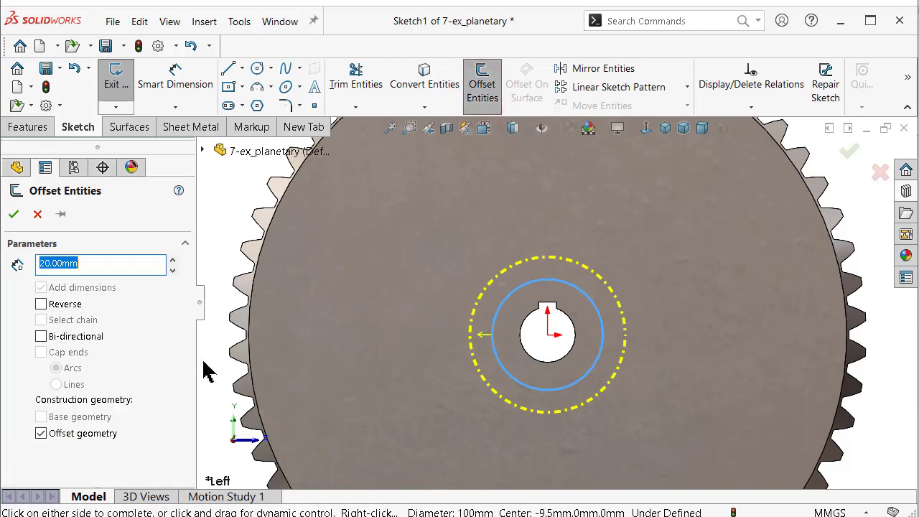
pyautogui.click(51, 443)
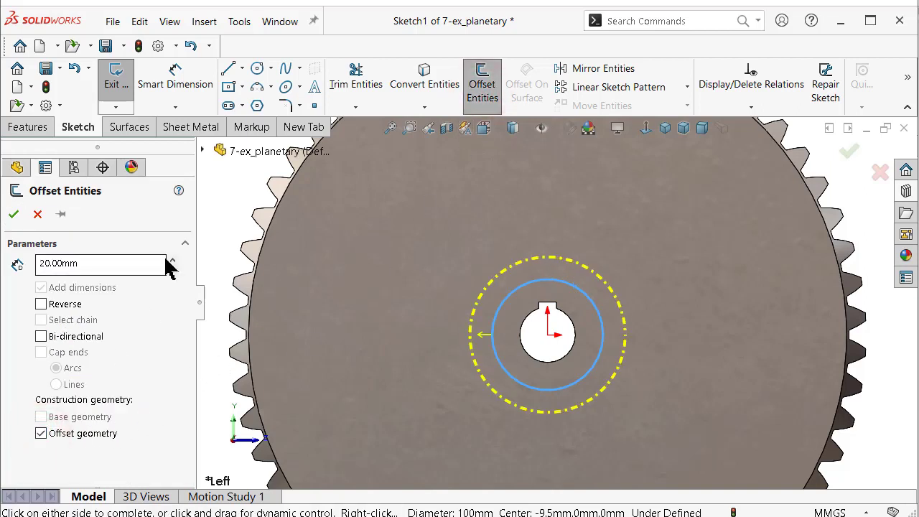
pyautogui.click(14, 214)
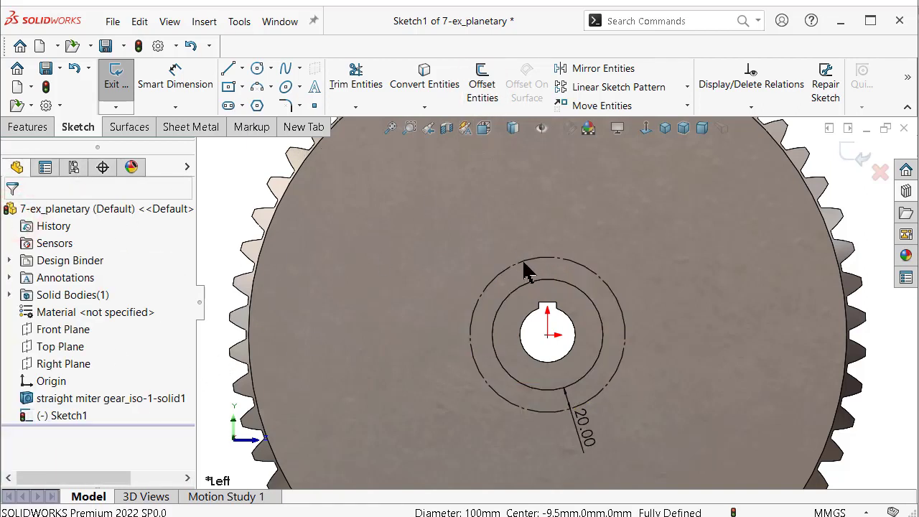
pyautogui.click(524, 265)
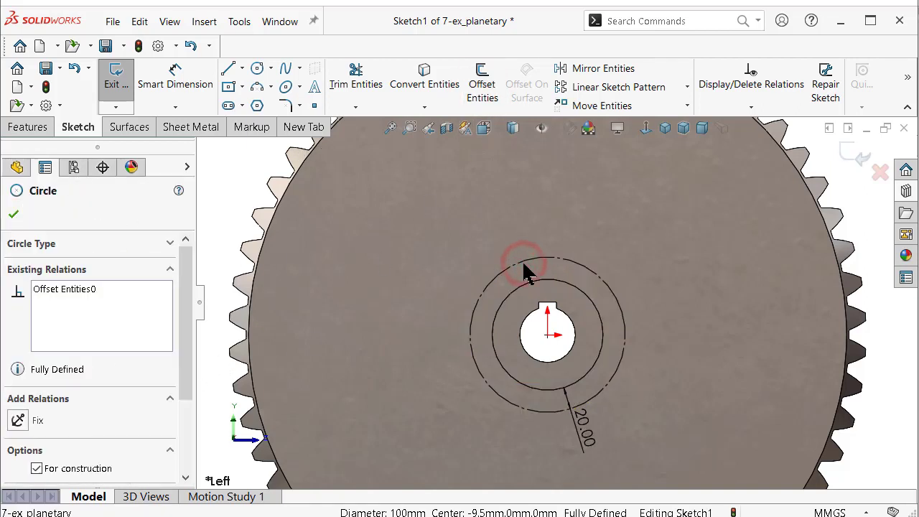
# - Run the text 'ex-planetary' along the 140 mm construction circle, flipped vertically and horizontally
pyautogui.click(314, 87)
pyautogui.write('ex-planetary')
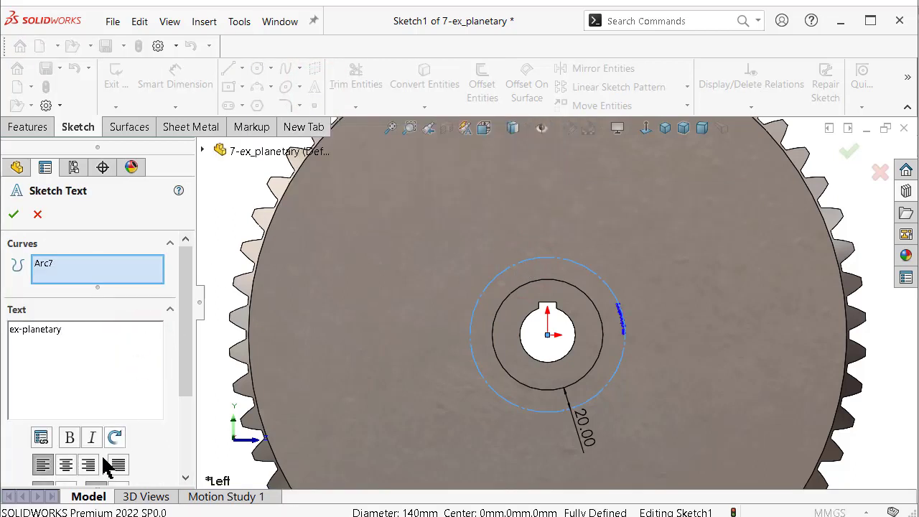
pyautogui.moveTo(186, 366); pyautogui.dragTo(208, 423)
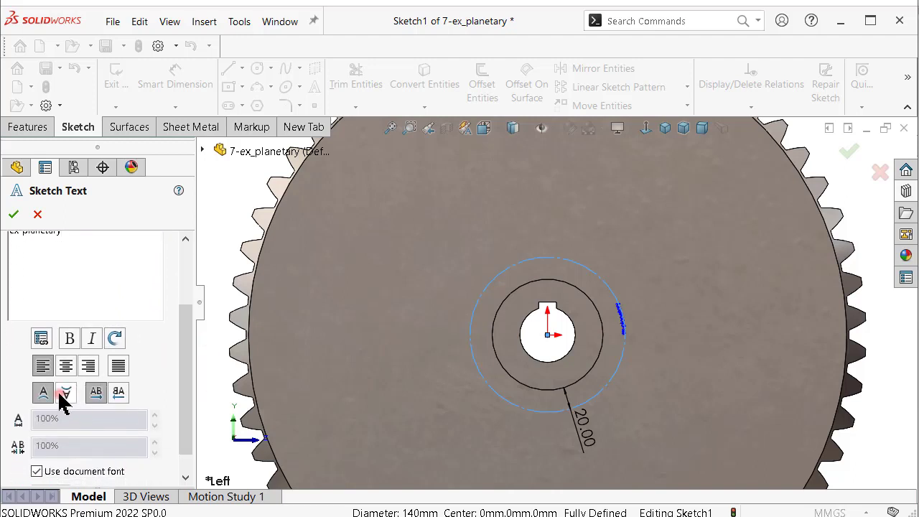
pyautogui.click(62, 398)
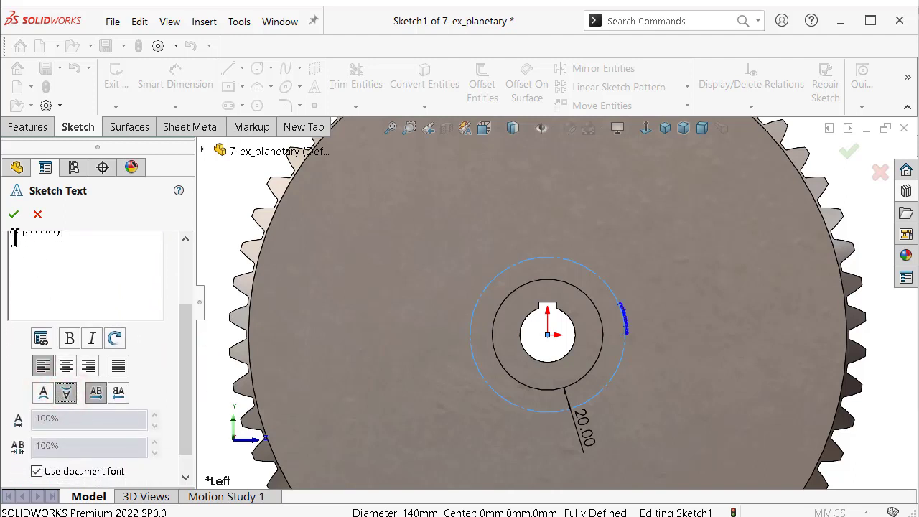
pyautogui.scroll(-4, 613, 332)
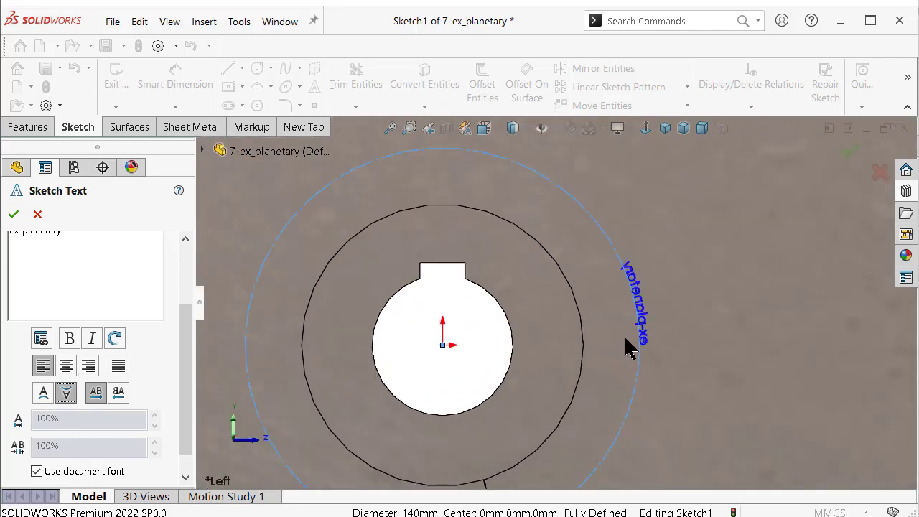
pyautogui.click(119, 393)
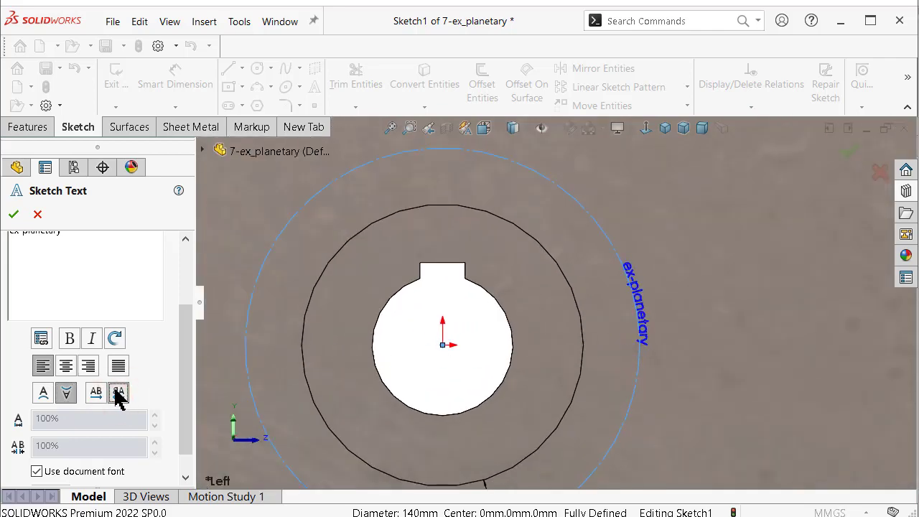
pyautogui.click(11, 216)
pyautogui.scroll(2, 646, 302)
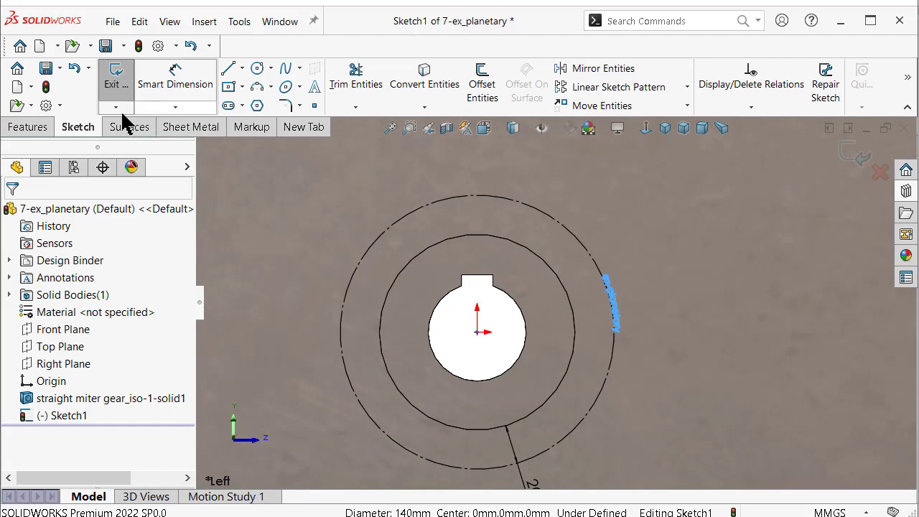
# - Exit Sketch1 and wrap it onto the gear's hub face as Wrap1
pyautogui.click(29, 127)
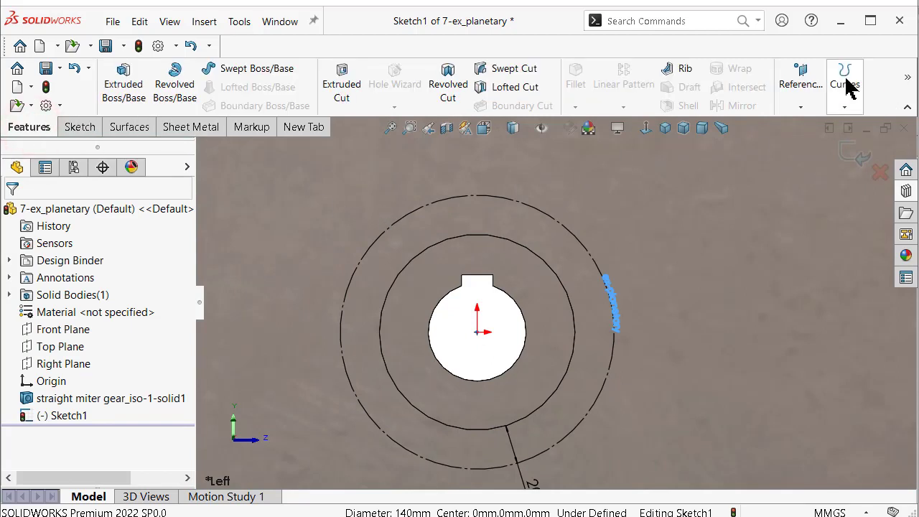
pyautogui.click(854, 154)
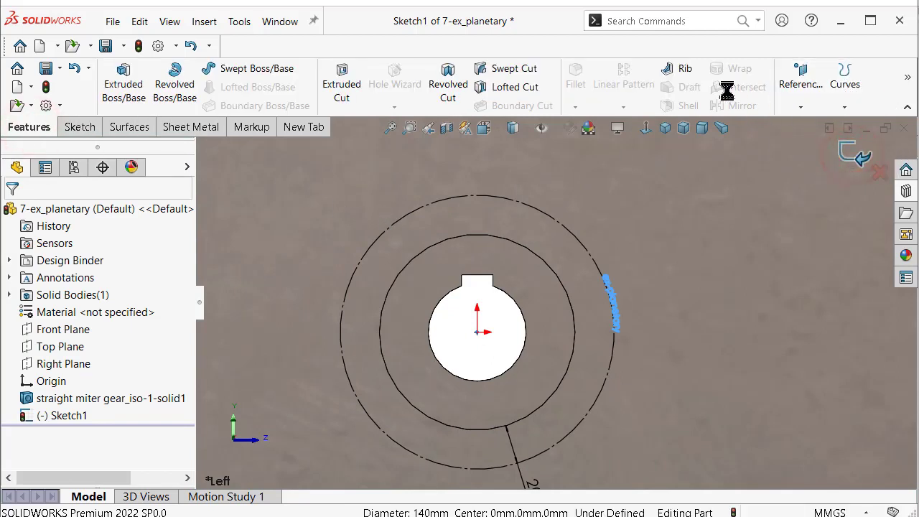
pyautogui.click(740, 69)
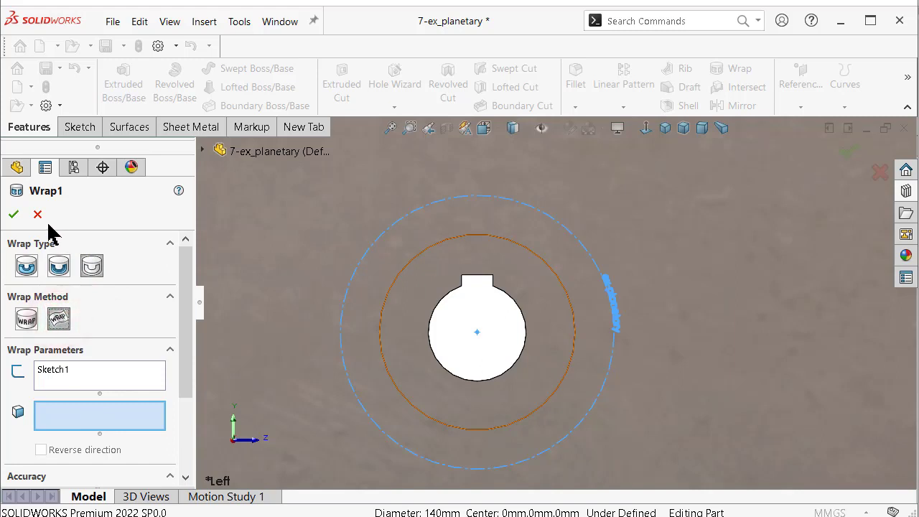
pyautogui.click(13, 215)
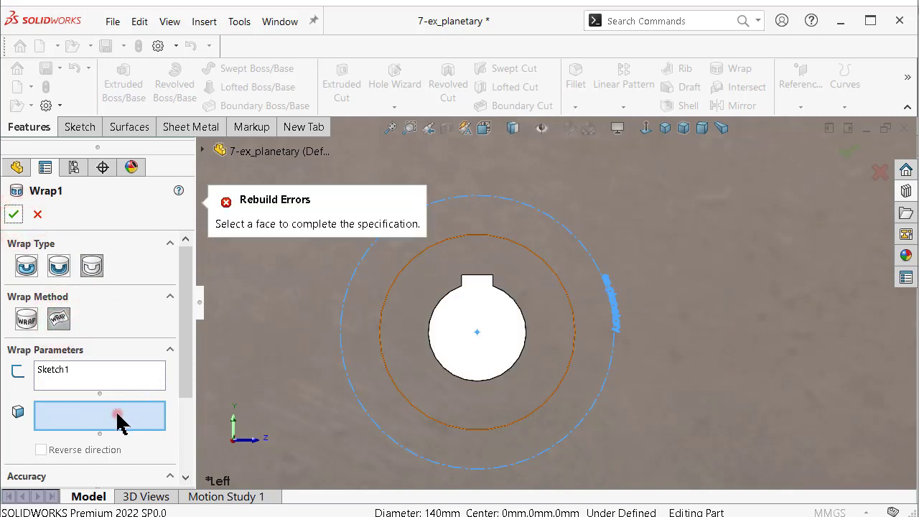
pyautogui.click(607, 284)
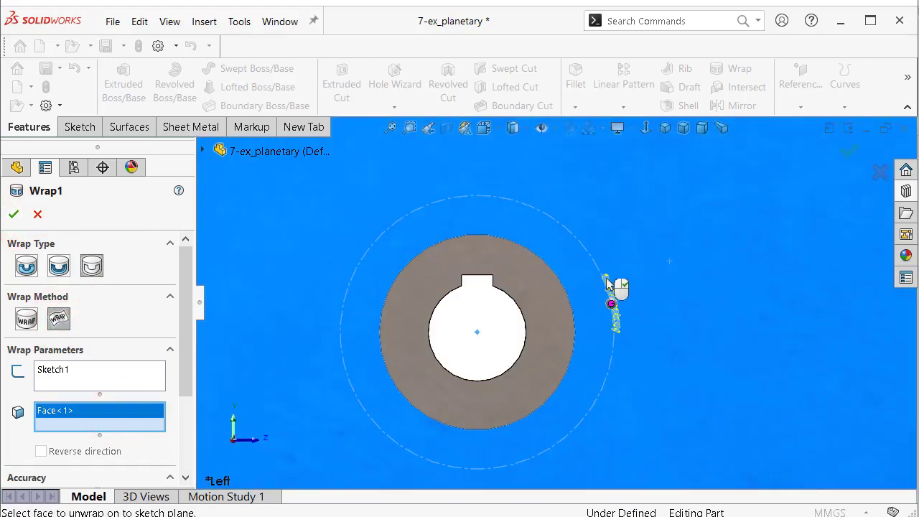
pyautogui.click(14, 215)
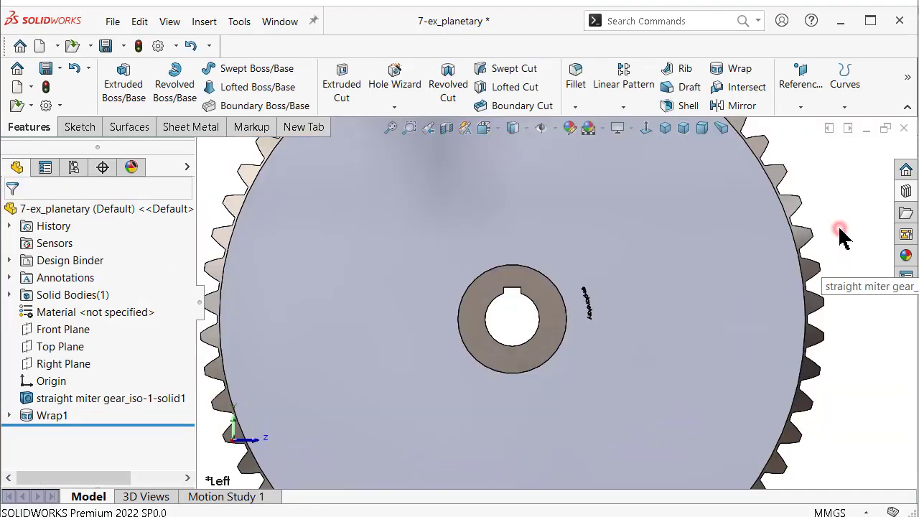
# - Expand Wrap1 in the feature tree and open Sketch1 for editing
pyautogui.scroll(-5, 641, 284)
pyautogui.scroll(4, 641, 284)
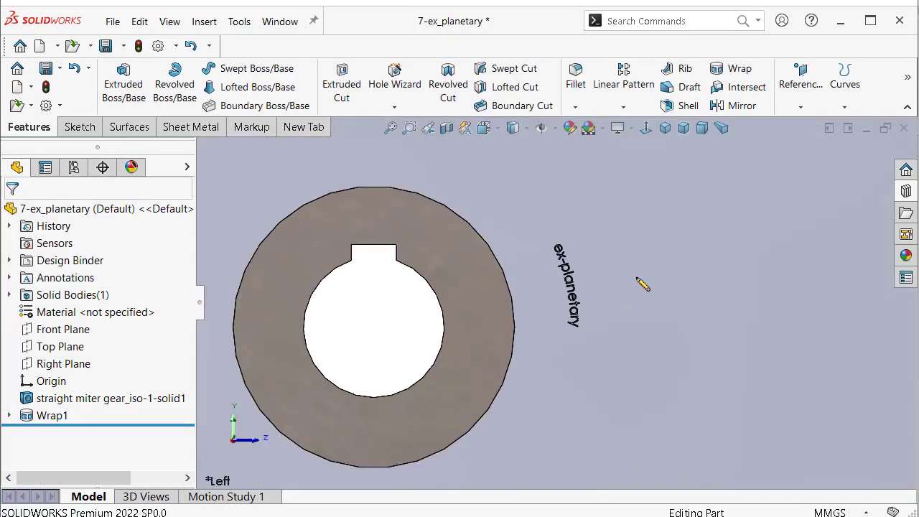
pyautogui.scroll(2, 639, 283)
pyautogui.click(9, 415)
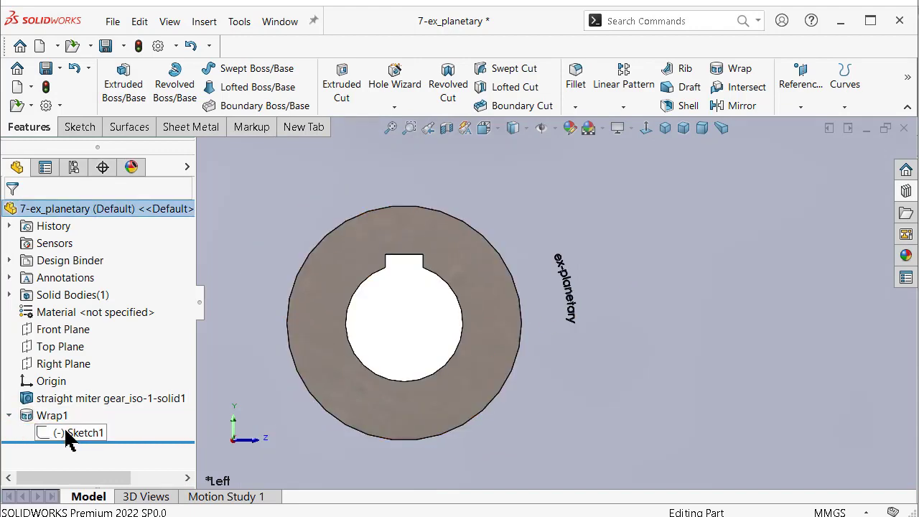
pyautogui.click(68, 433)
pyautogui.click(77, 387)
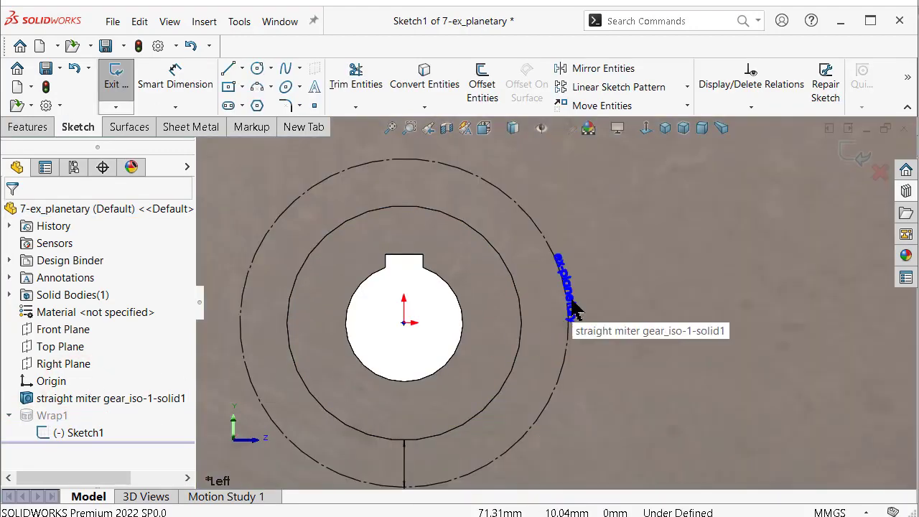
# - Set the ex-planetary text to 72 points instead of the document font, then exit the sketch
pyautogui.doubleClick(571, 299)
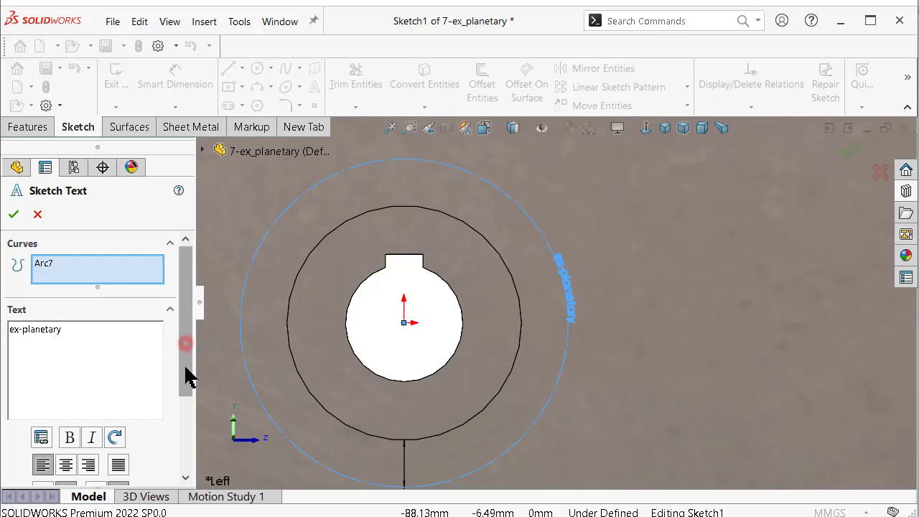
pyautogui.moveTo(184, 368); pyautogui.dragTo(184, 441)
pyautogui.click(36, 445)
pyautogui.click(51, 468)
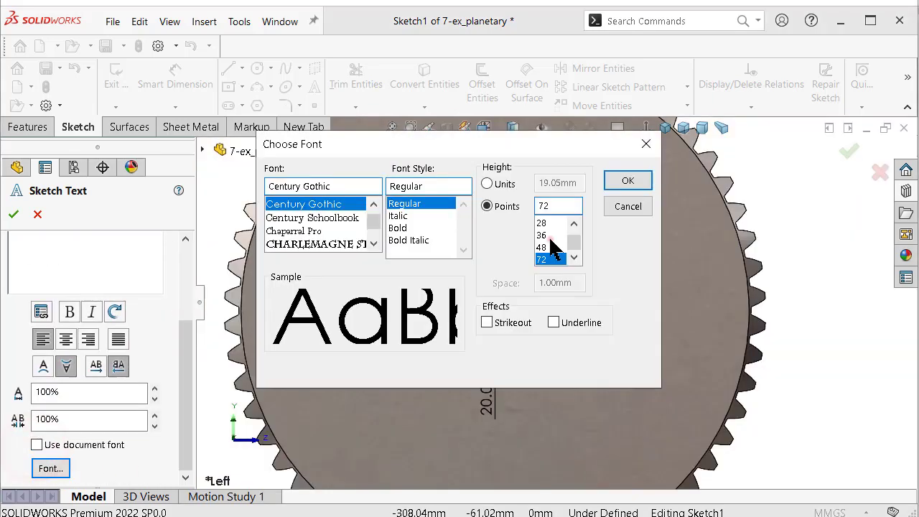
pyautogui.click(629, 184)
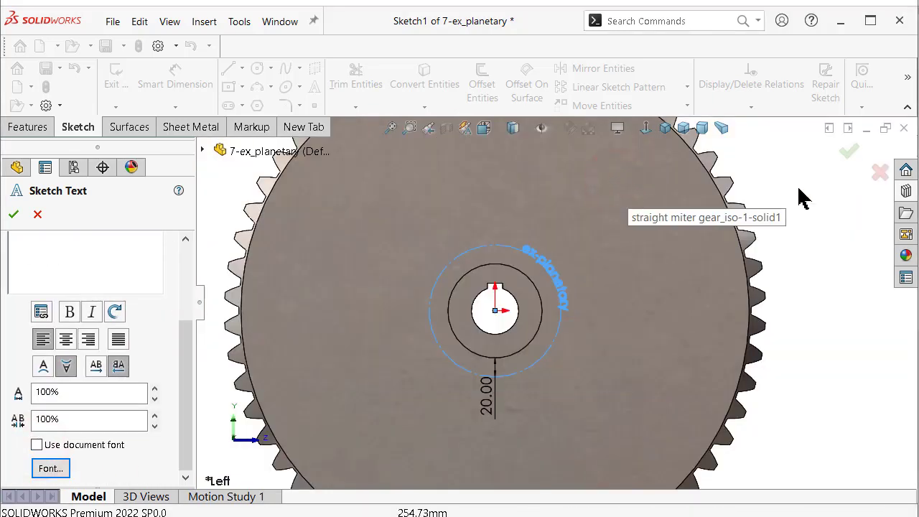
pyautogui.click(849, 150)
pyautogui.click(846, 154)
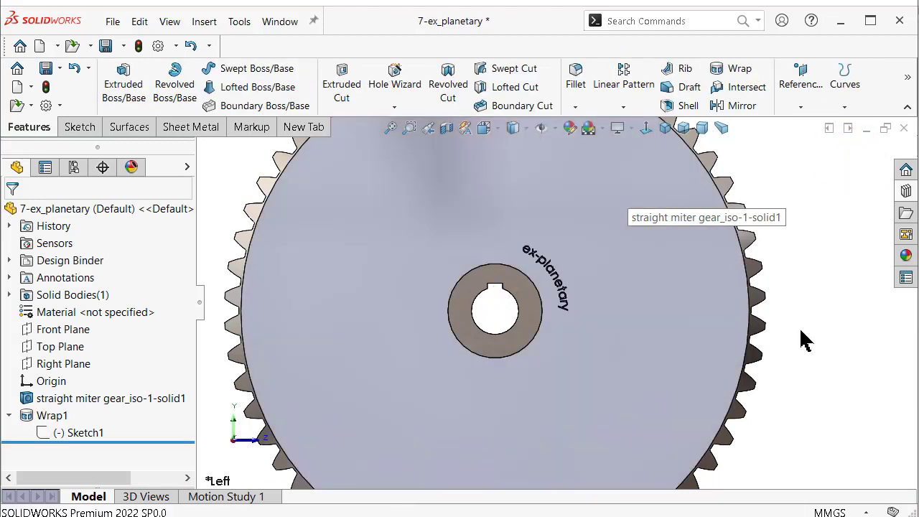
# - Fit and orbit the gear, then show it in isometric view with perspective on
pyautogui.middleClick(808, 325)
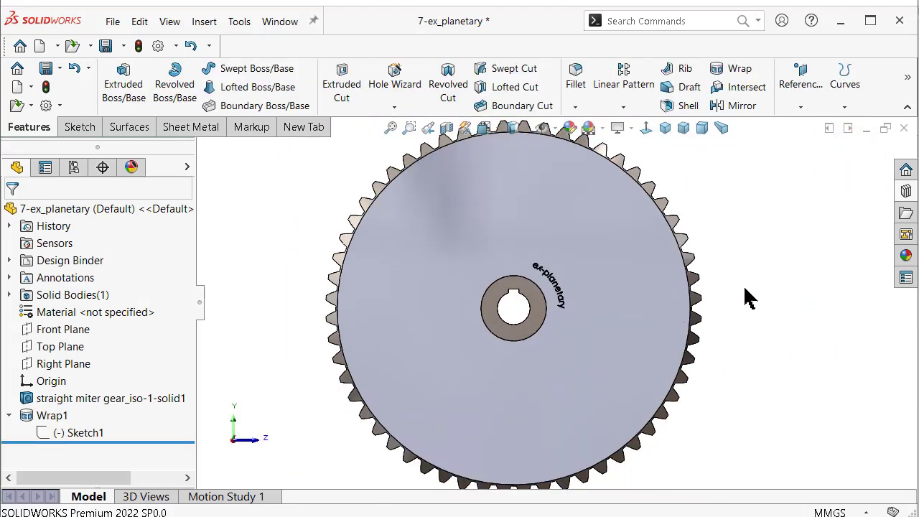
pyautogui.moveTo(746, 298)
pyautogui.mouseDown(button='middle')
pyautogui.moveTo(714, 289)
pyautogui.moveTo(638, 176)
pyautogui.moveTo(668, 163)
pyautogui.mouseUp(button='middle')
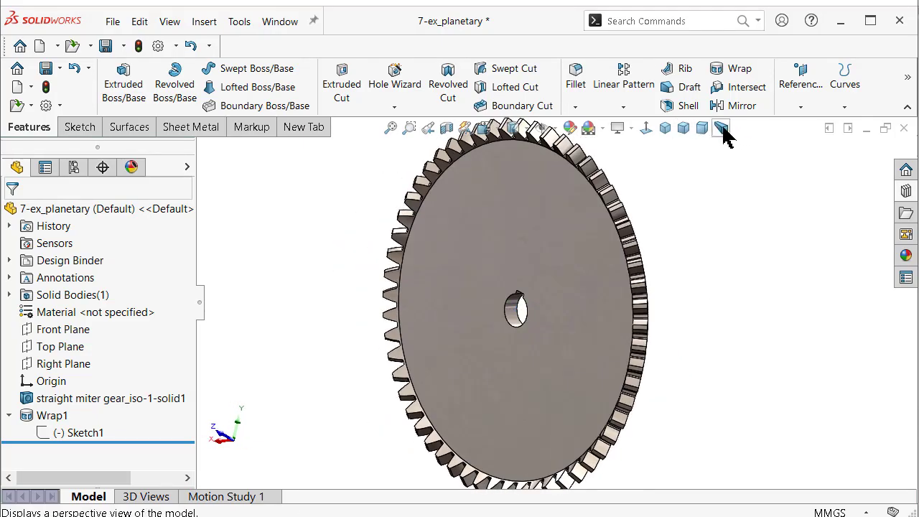
pyautogui.click(665, 130)
pyautogui.click(721, 129)
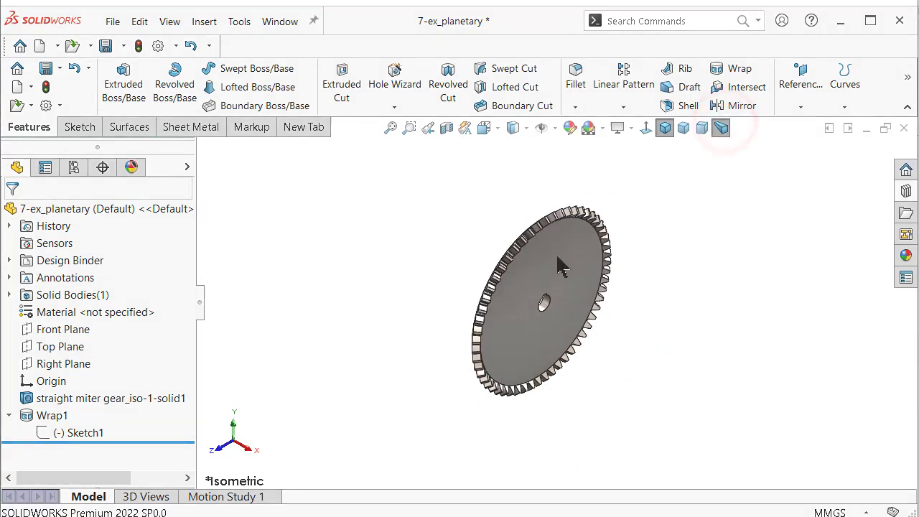